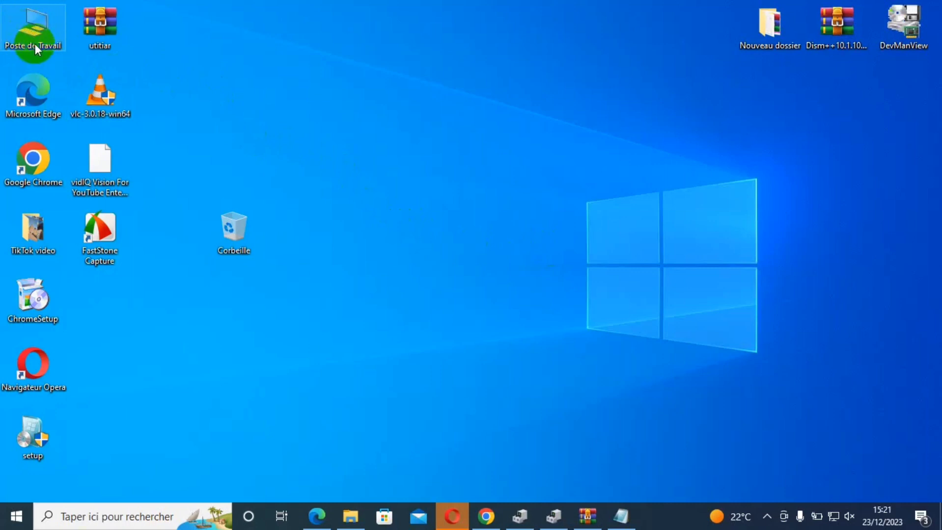
- Open Computer Management for this PC and display the Device Manager
{"action": "right_click", "coordinate": [35, 36]}
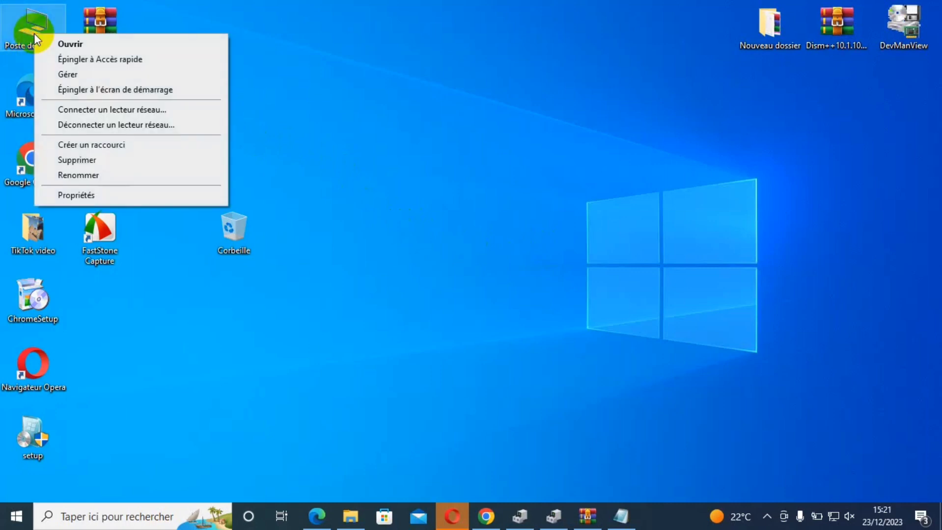
{"action": "left_click", "coordinate": [89, 74]}
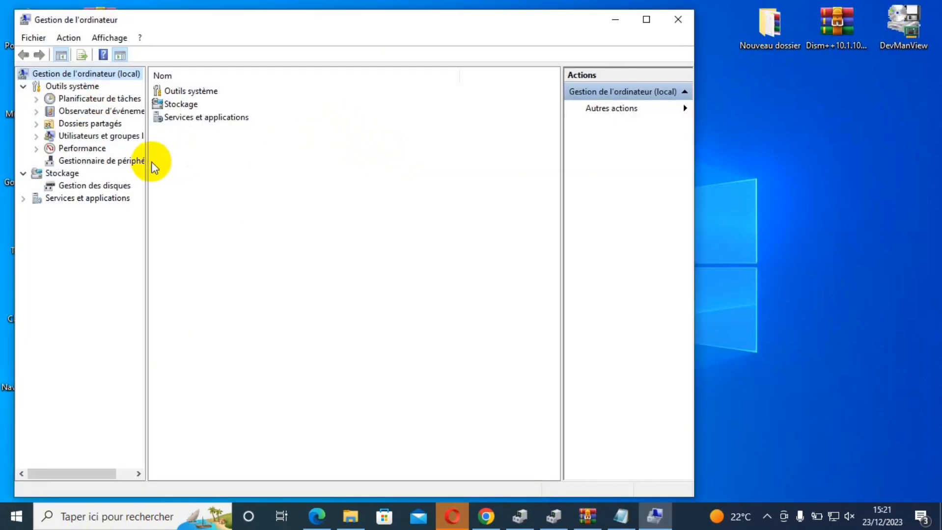
{"action": "left_click", "coordinate": [106, 161]}
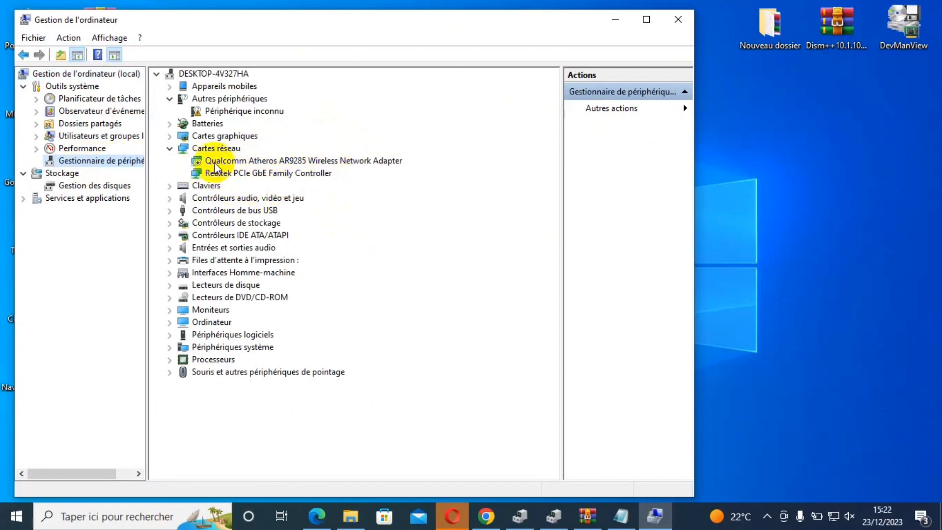
- Open the properties of the Qualcomm Atheros AR9285 Wireless Network Adapter and show its hardware IDs in the details
{"action": "right_click", "coordinate": [258, 162]}
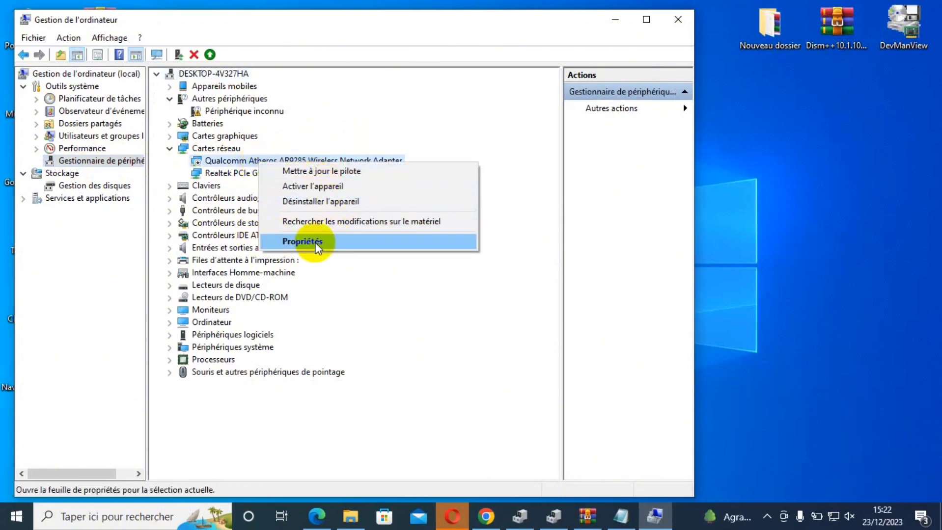
{"action": "left_click", "coordinate": [318, 240]}
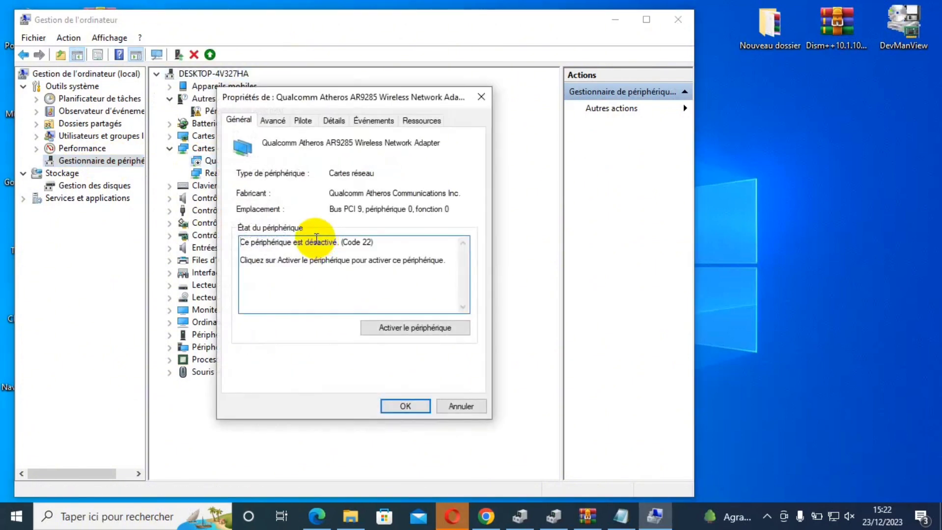
{"action": "left_click", "coordinate": [335, 121]}
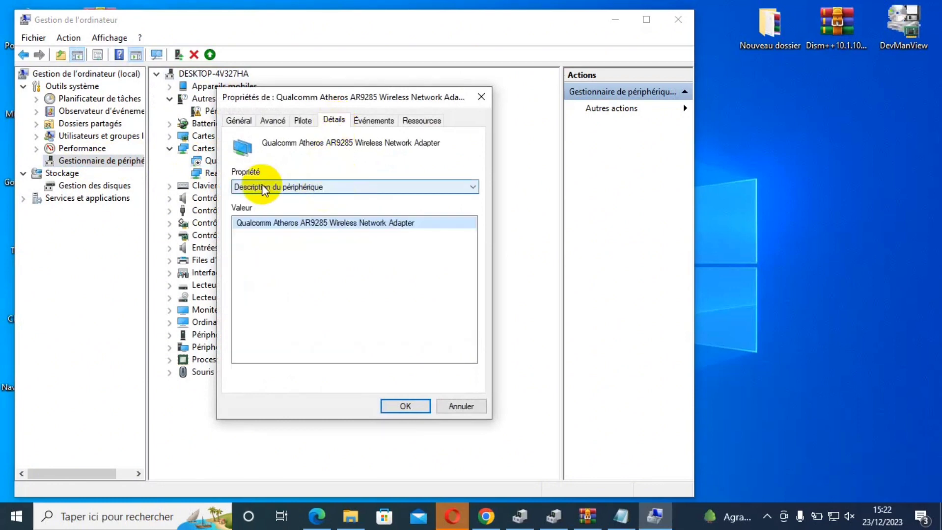
{"action": "left_click", "coordinate": [299, 188]}
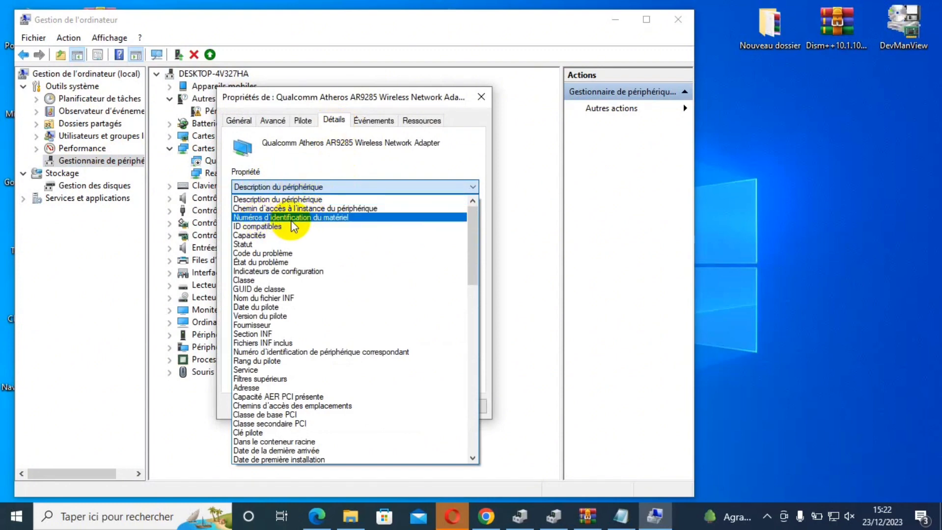
{"action": "left_click", "coordinate": [312, 218]}
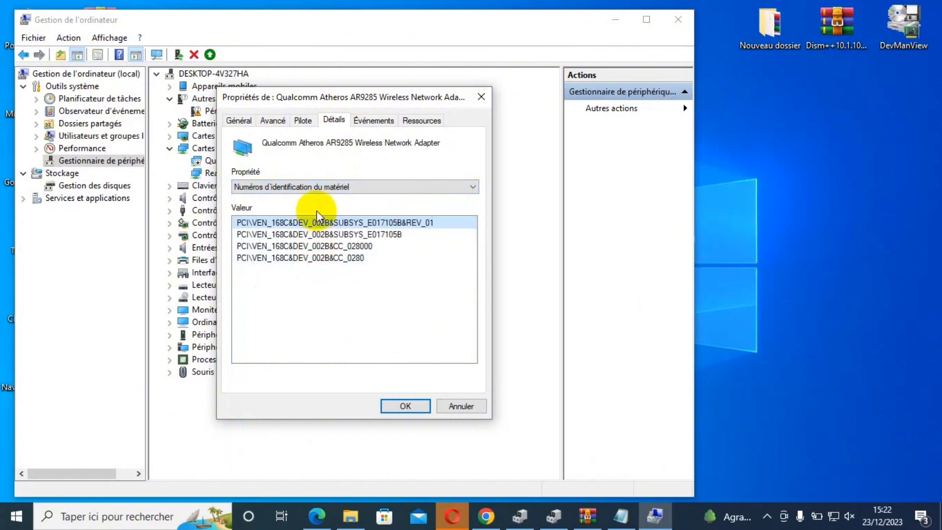
- Copy the hardware ID PCI\VEN_168C&DEV_002B&CC_0280 from the list of values
{"action": "left_click", "coordinate": [312, 259]}
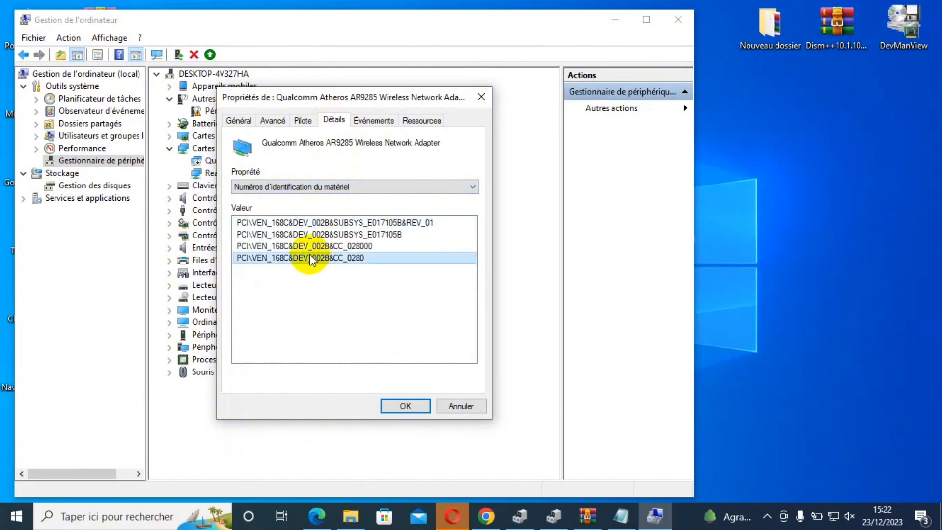
{"action": "right_click", "coordinate": [310, 260]}
{"action": "left_click", "coordinate": [344, 266]}
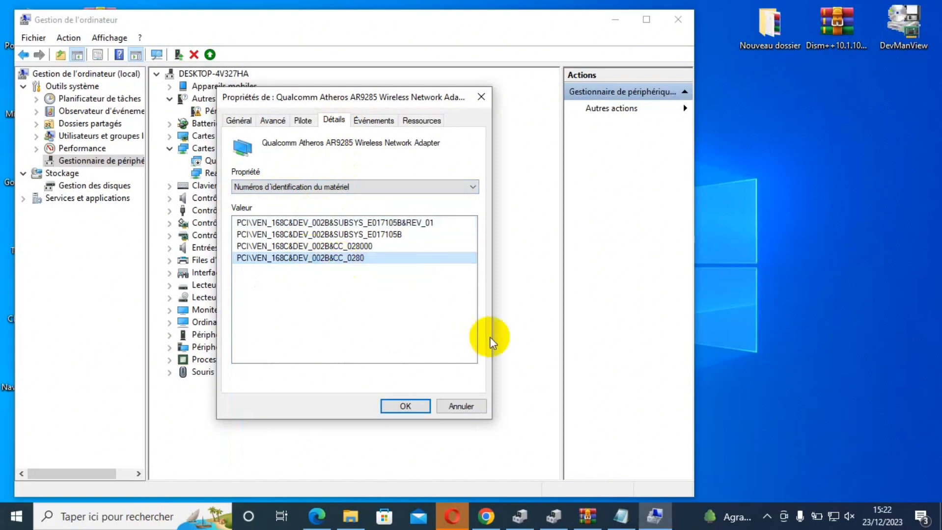
- Switch to Google Chrome and search the web for "drp solution"
{"action": "left_click", "coordinate": [486, 515]}
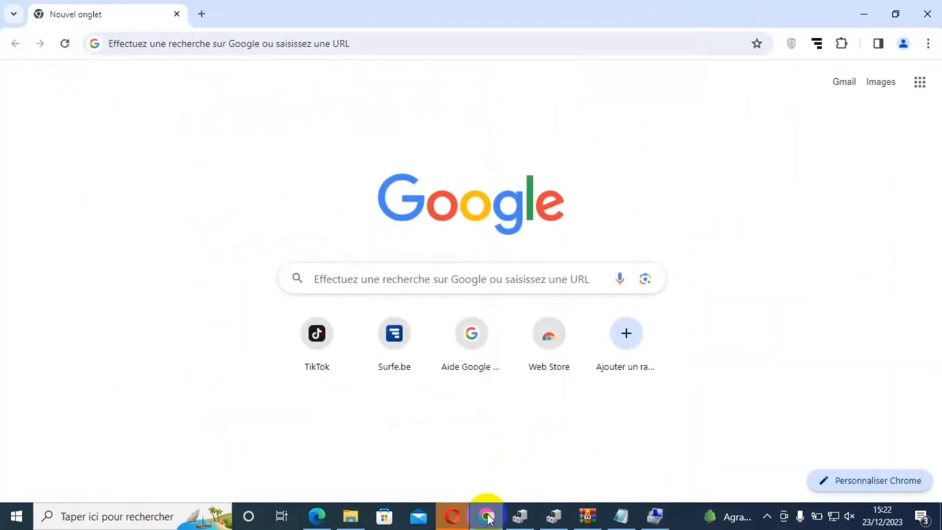
{"action": "left_click", "coordinate": [419, 45]}
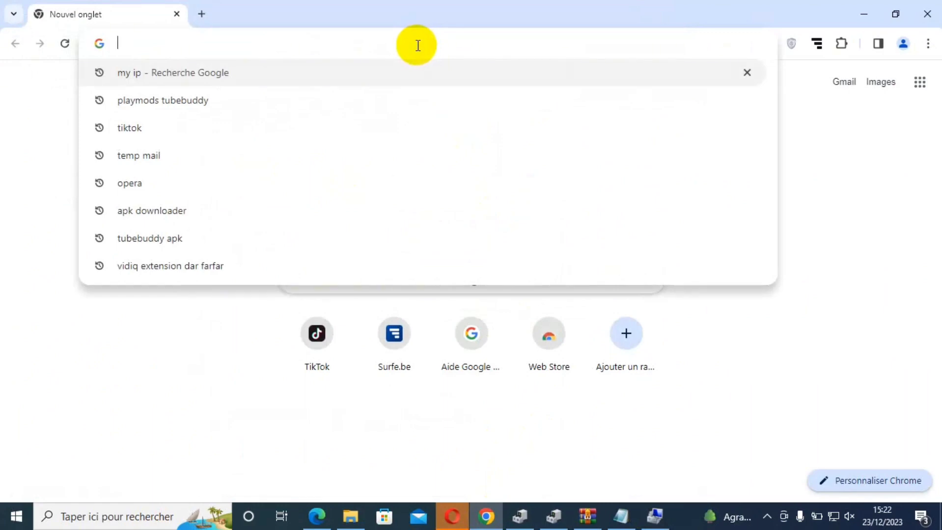
{"action": "type", "text": "drp"}
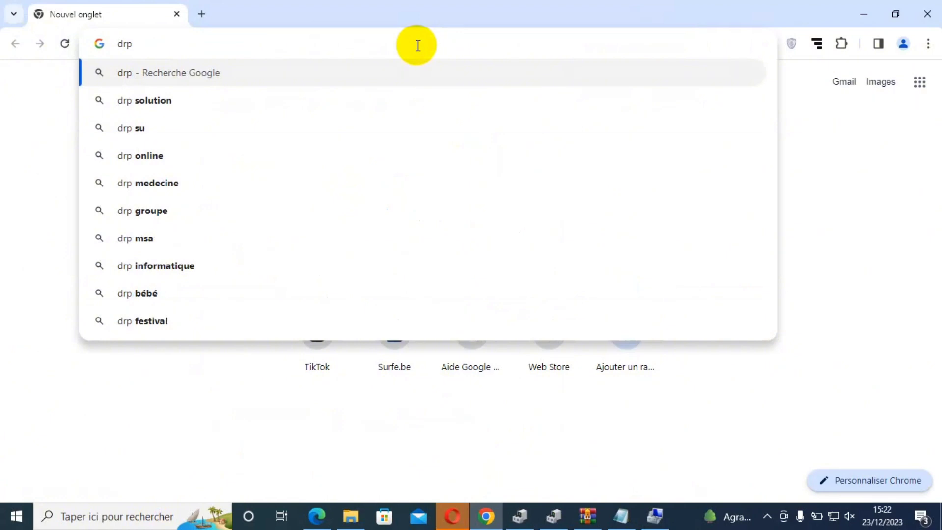
{"action": "key", "text": "Down"}
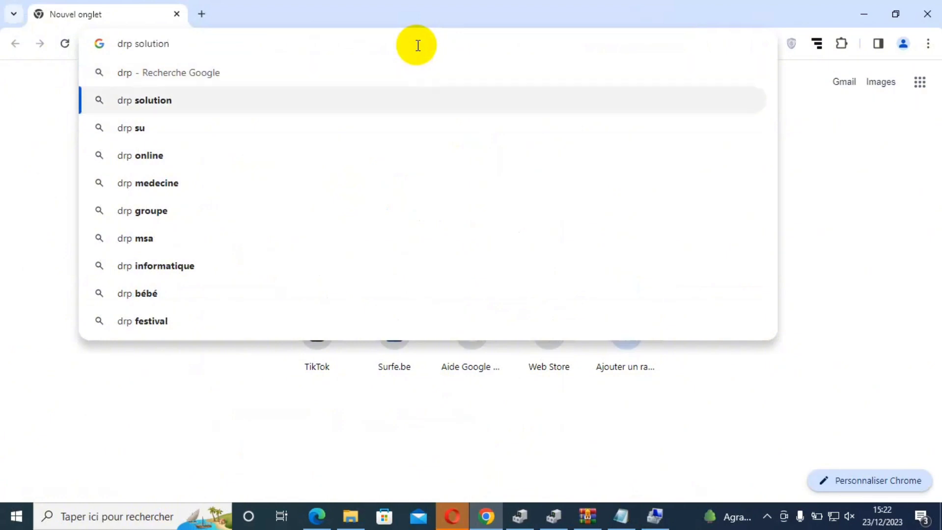
{"action": "key", "text": "Return"}
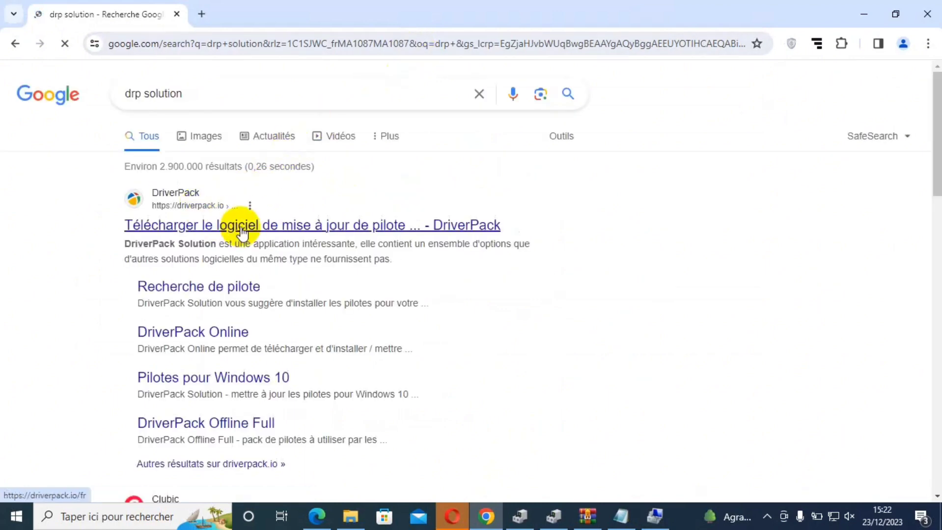
- Open the DriverPack site's driver search page and search for the copied hardware ID PCI\VEN_168C&DEV_002B&CC_0280
{"action": "left_click", "coordinate": [240, 227]}
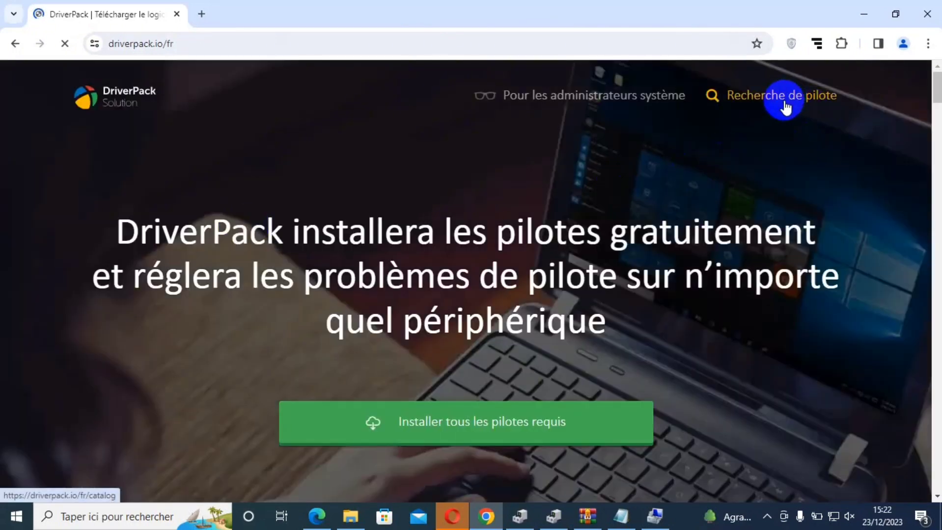
{"action": "left_click", "coordinate": [784, 104]}
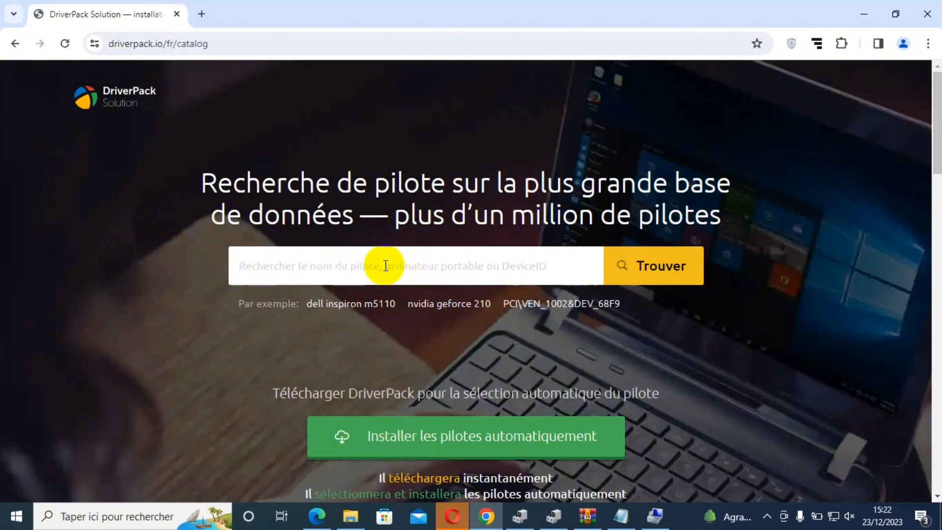
{"action": "right_click", "coordinate": [385, 266]}
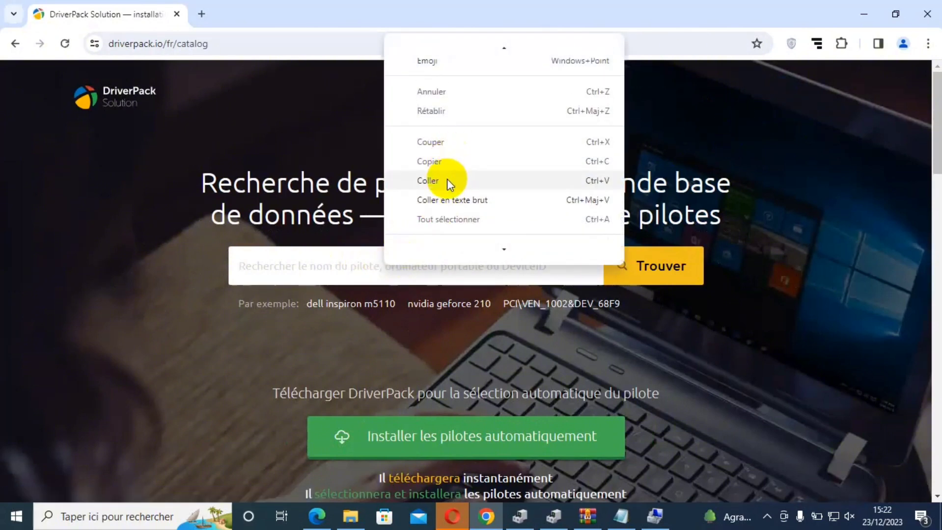
{"action": "left_click", "coordinate": [448, 180]}
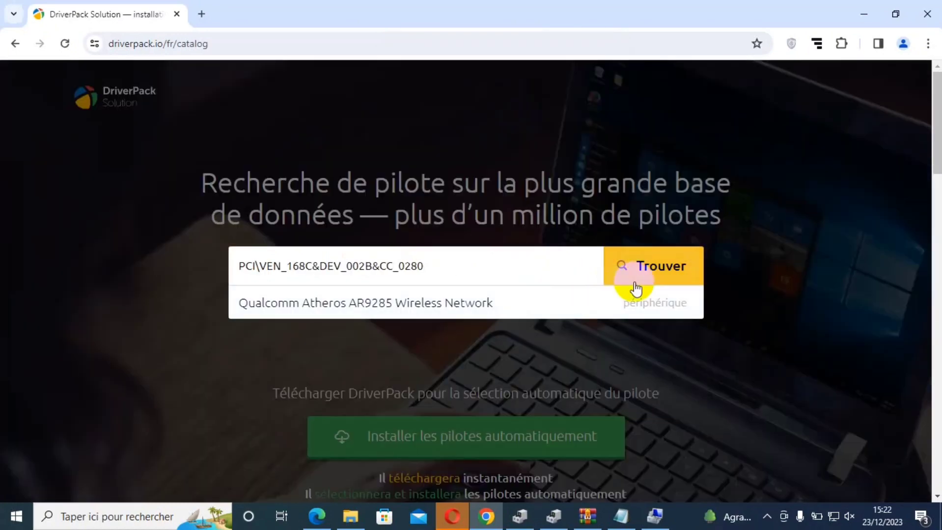
{"action": "left_click", "coordinate": [665, 275]}
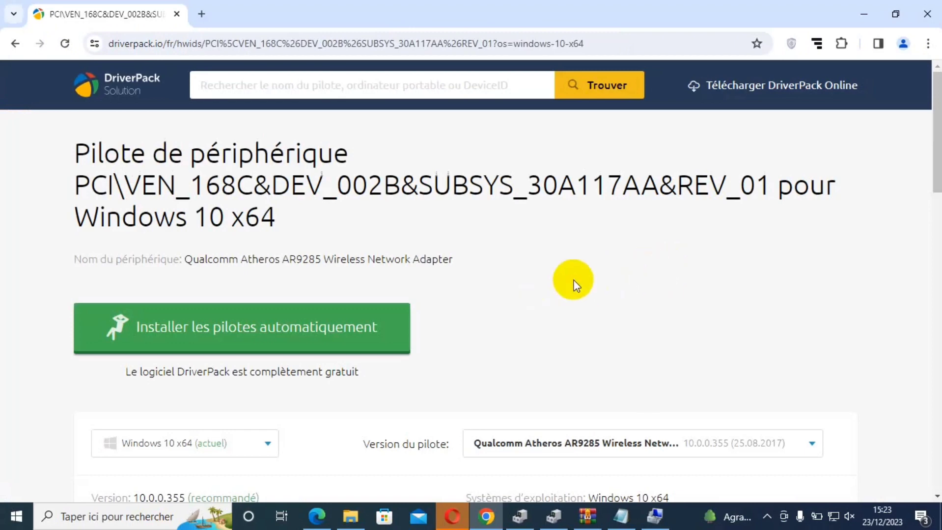
- Download the Windows 10 x64 driver version 10.0.0.355 for the wireless adapter as a ZIP file
{"action": "scroll", "coordinate": [577, 270], "scroll_direction": "down", "scroll_amount": 3}
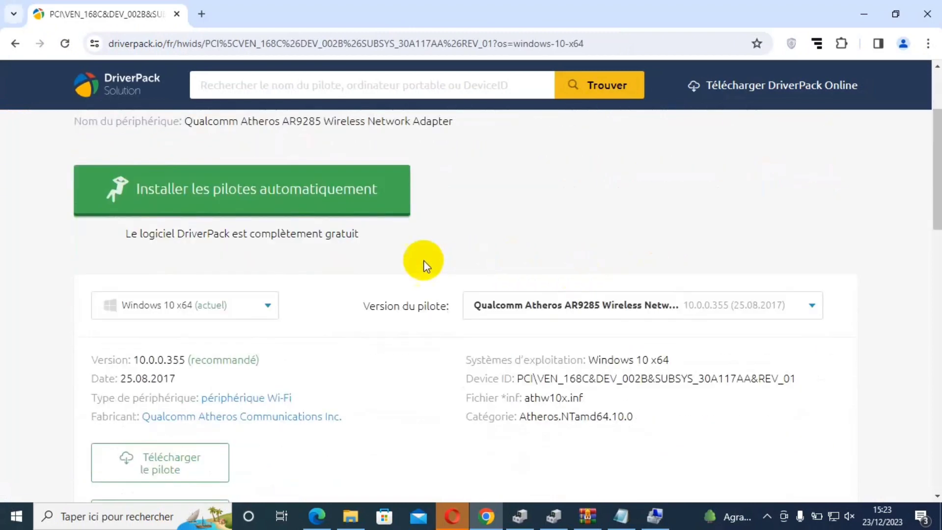
{"action": "scroll", "coordinate": [343, 270], "scroll_direction": "down", "scroll_amount": 1}
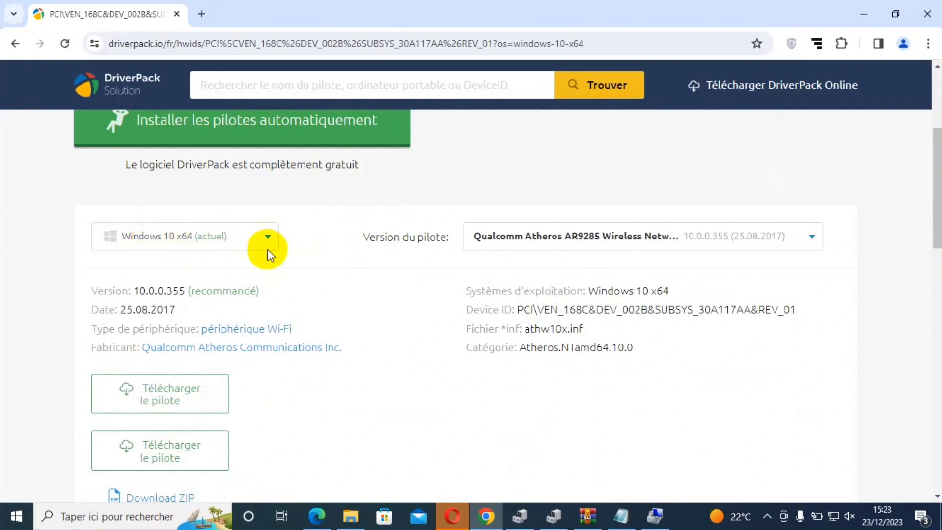
{"action": "scroll", "coordinate": [383, 268], "scroll_direction": "down", "scroll_amount": 3}
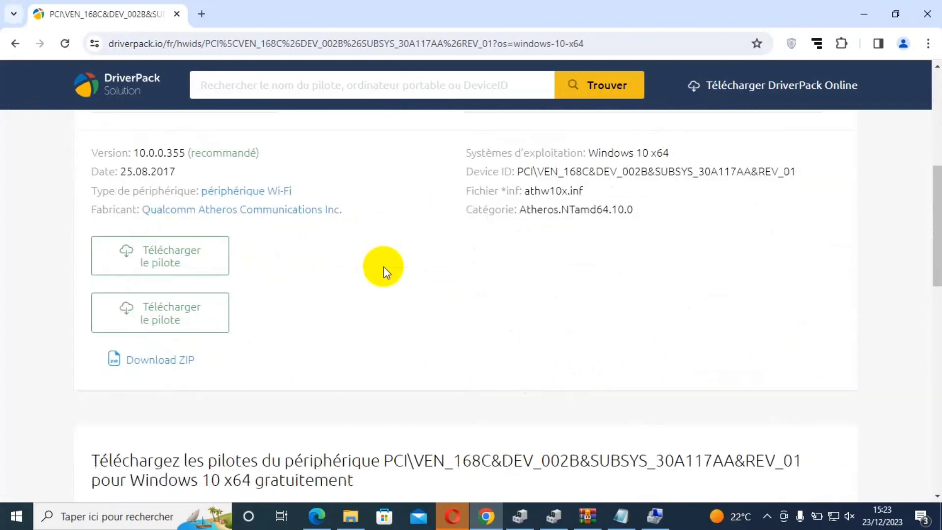
{"action": "left_click", "coordinate": [172, 366]}
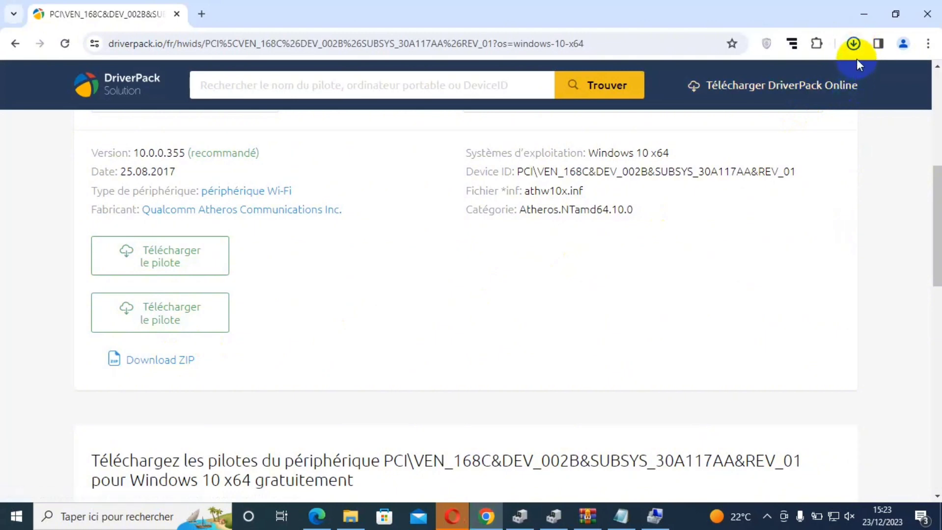
- Show the downloaded QualComm-FORCED-10x64-WiFi ZIP in its folder and extract it there
{"action": "left_click", "coordinate": [853, 44]}
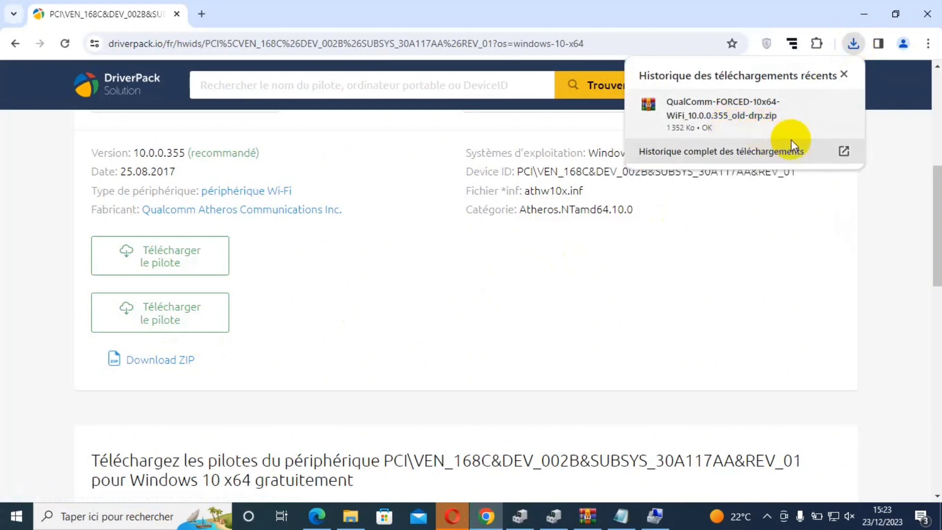
{"action": "left_click", "coordinate": [813, 105]}
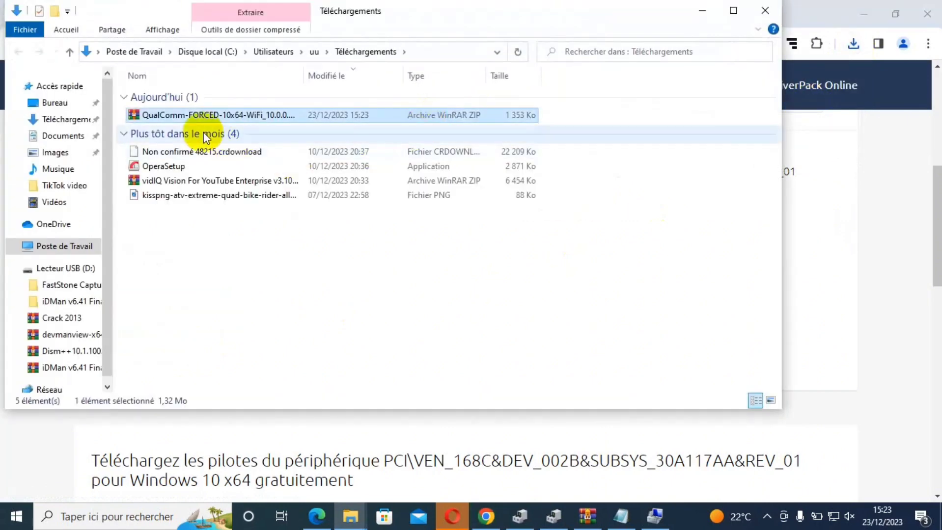
{"action": "right_click", "coordinate": [210, 115]}
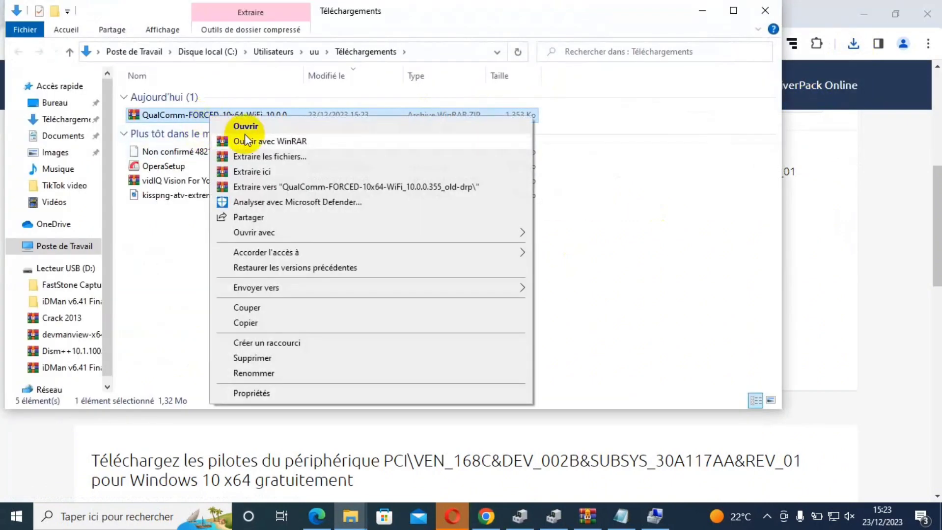
{"action": "left_click", "coordinate": [268, 172]}
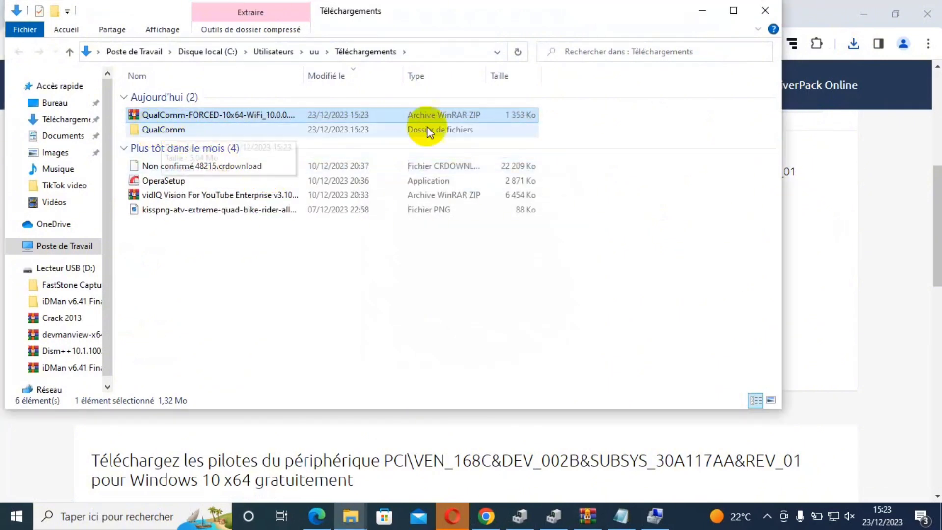
- Return to the wireless adapter's properties in Computer Management and display its driver page
{"action": "left_click", "coordinate": [701, 11]}
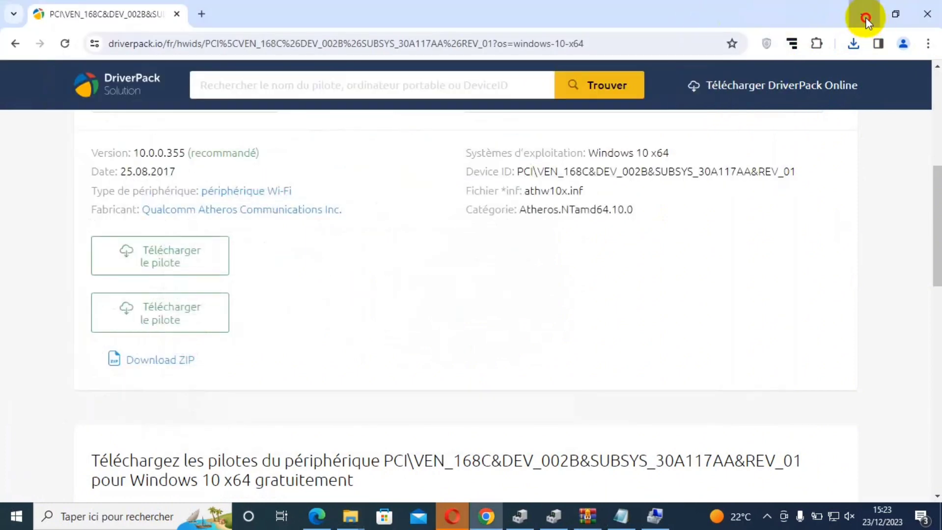
{"action": "left_click", "coordinate": [865, 16]}
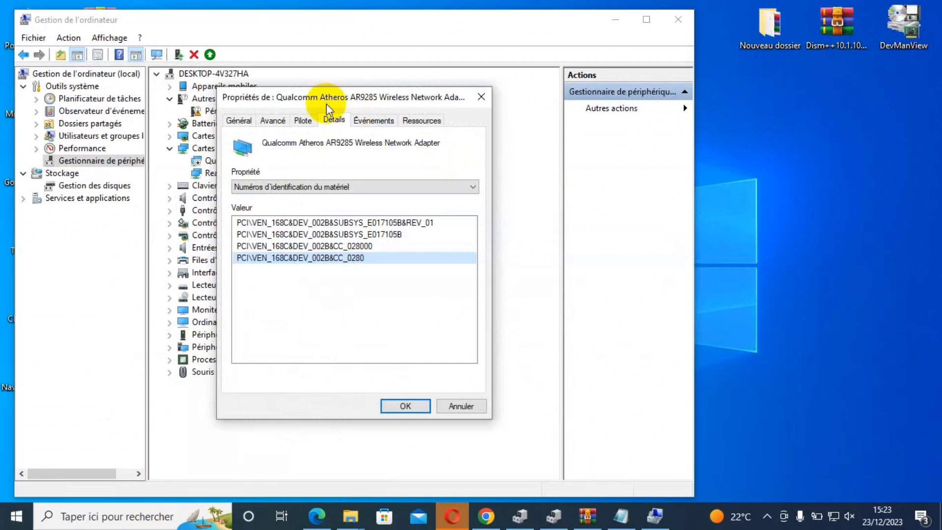
{"action": "left_click_drag", "start_coordinate": [326, 103], "coordinate": [284, 115]}
{"action": "left_click", "coordinate": [267, 137]}
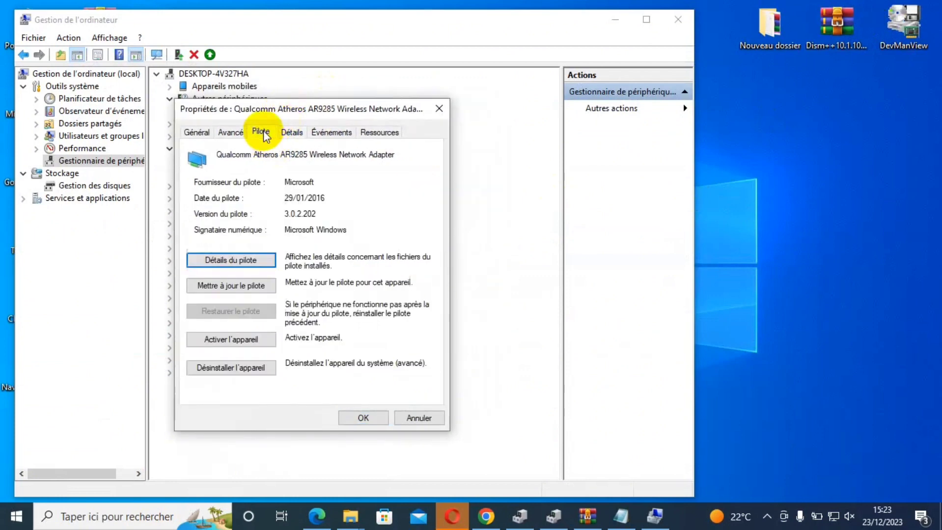
- Start a manual driver update for the wireless adapter and set its search location to the QualComm folder in Téléchargements
{"action": "left_click", "coordinate": [248, 286]}
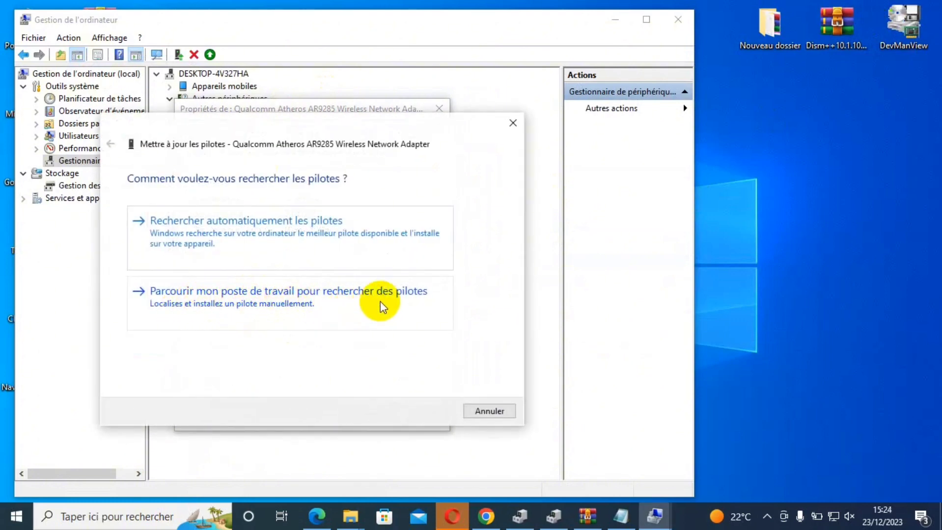
{"action": "left_click", "coordinate": [333, 297]}
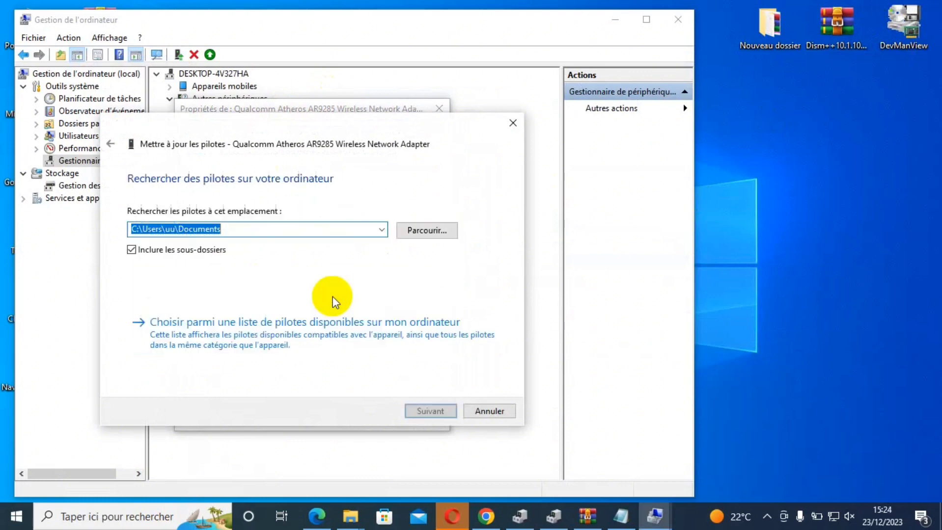
{"action": "left_click", "coordinate": [436, 232]}
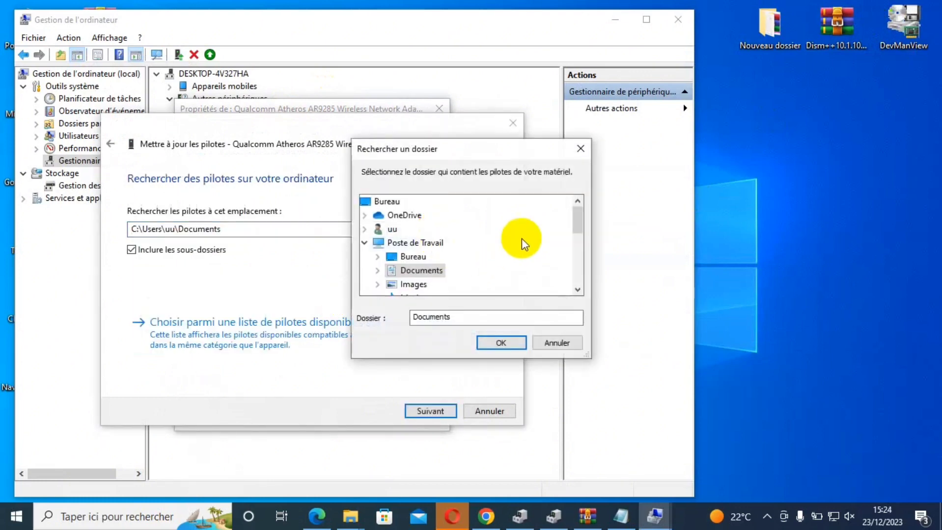
{"action": "left_click_drag", "start_coordinate": [578, 225], "coordinate": [515, 245]}
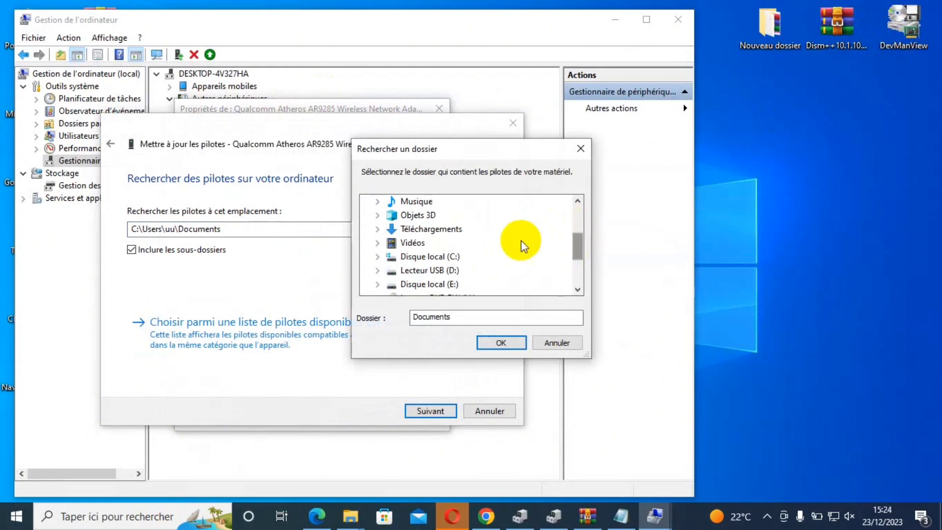
{"action": "left_click", "coordinate": [431, 229]}
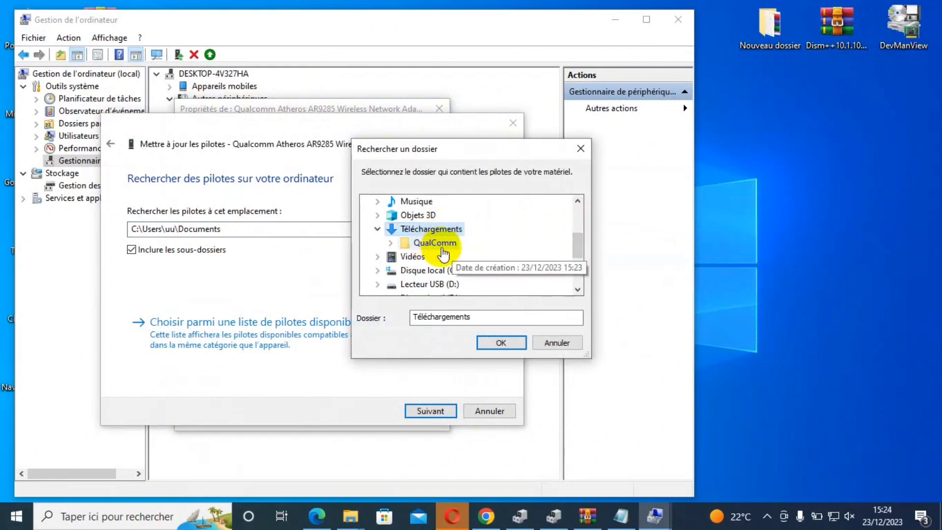
{"action": "left_click", "coordinate": [434, 243]}
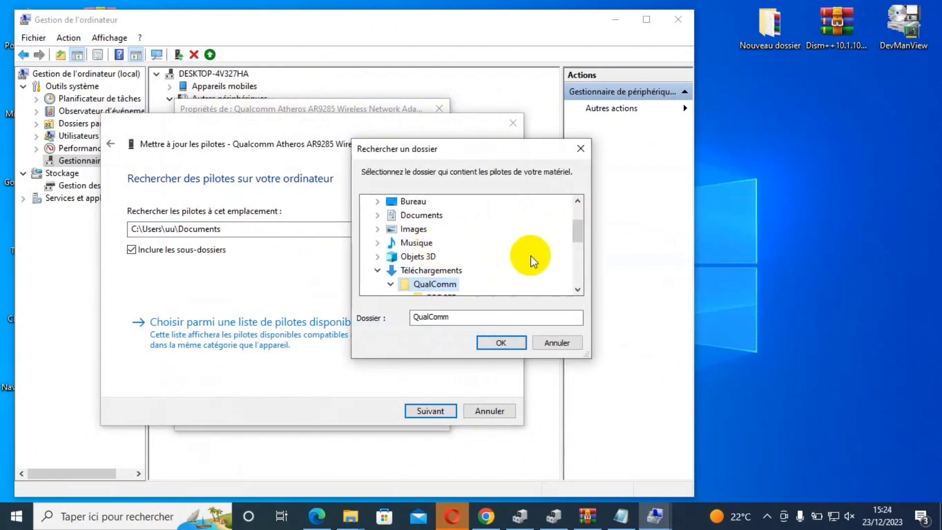
{"action": "left_click_drag", "start_coordinate": [578, 229], "coordinate": [579, 242]}
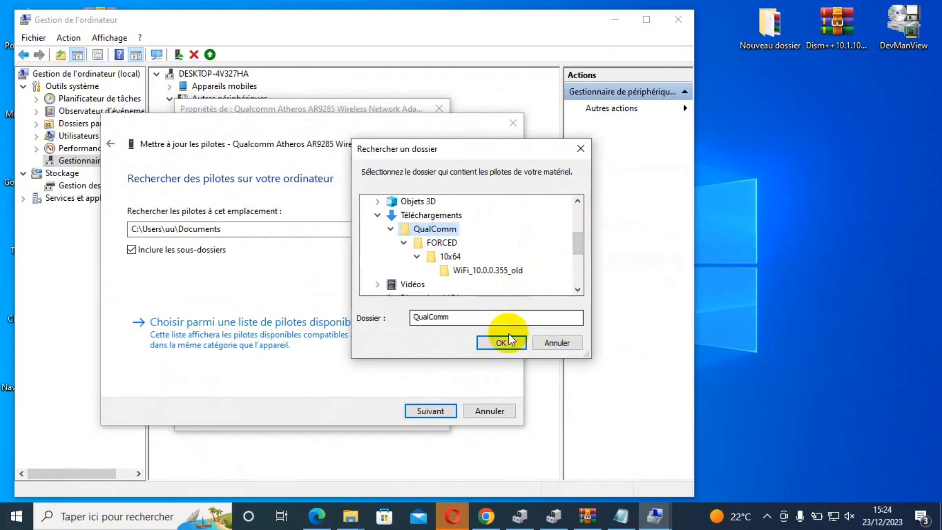
{"action": "left_click", "coordinate": [499, 343]}
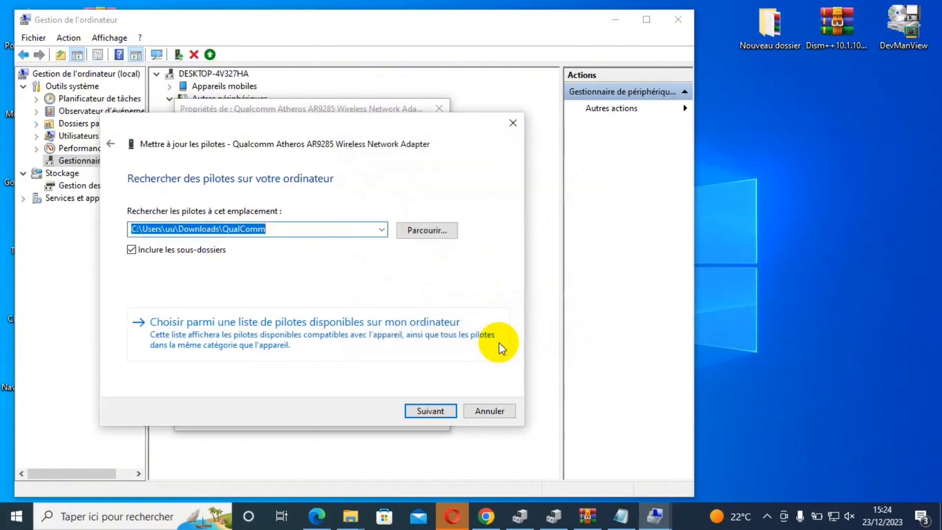
- Install the driver from the chosen folder, then close the update wizard and the adapter's properties
{"action": "left_click", "coordinate": [431, 412]}
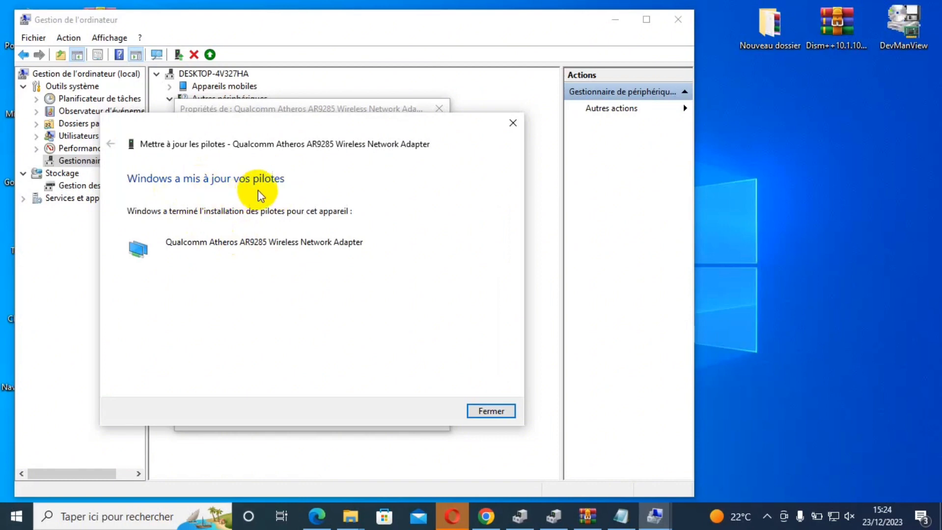
{"action": "left_click", "coordinate": [504, 410]}
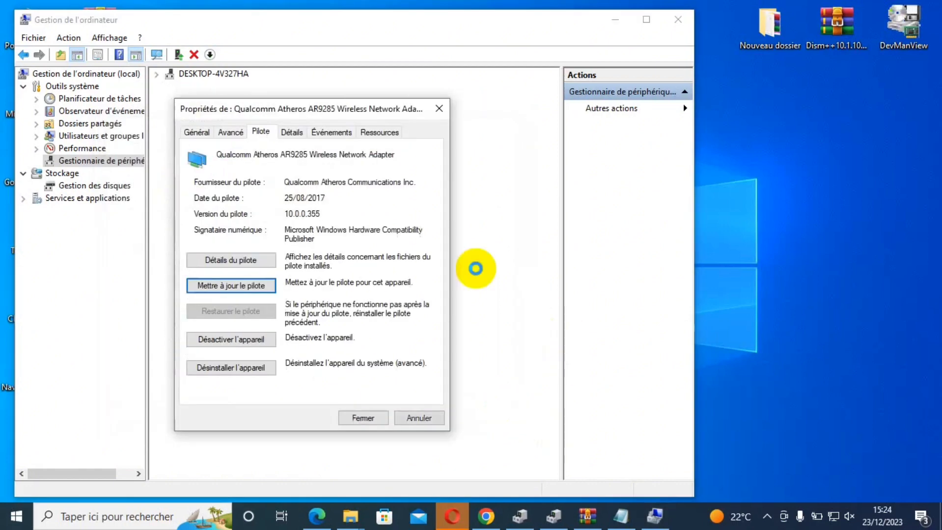
{"action": "left_click", "coordinate": [372, 416]}
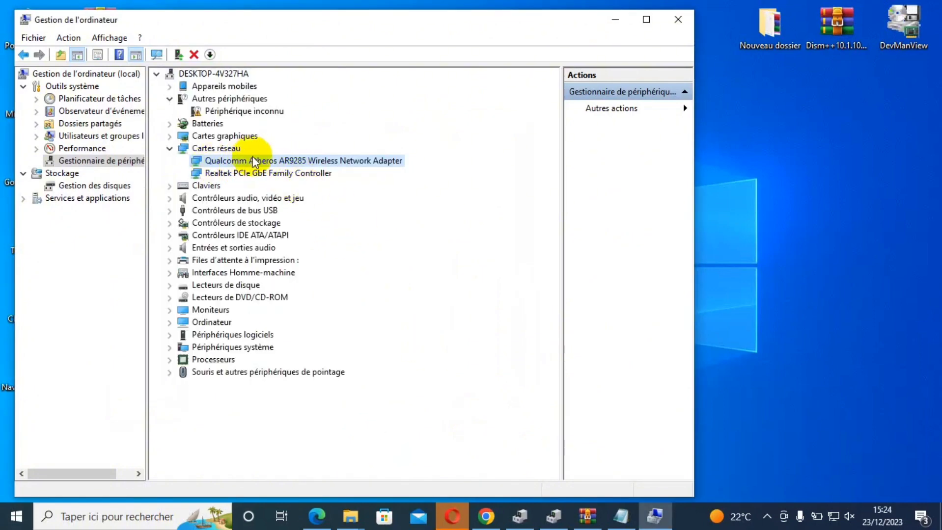
- Check the available Wi-Fi networks in the system's network list and close it
{"action": "left_click", "coordinate": [805, 514]}
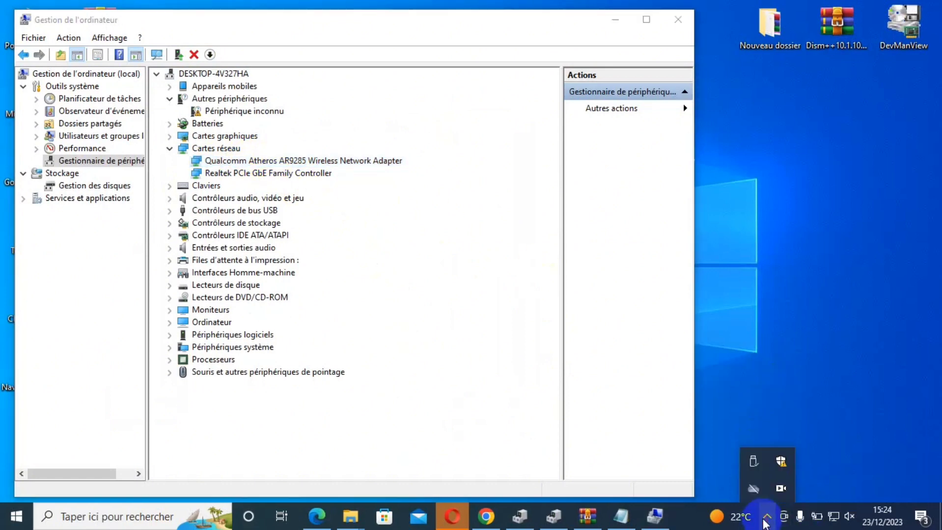
{"action": "left_click", "coordinate": [833, 516]}
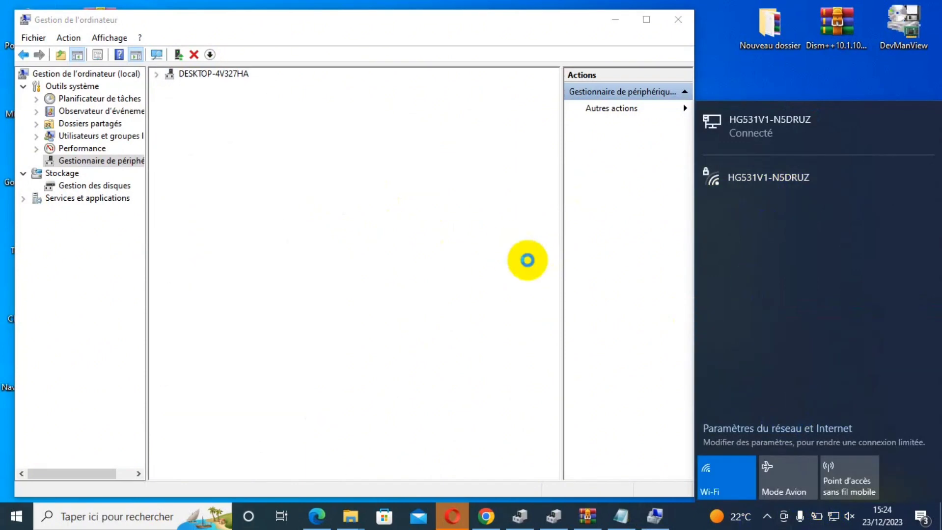
{"action": "left_click", "coordinate": [755, 71]}
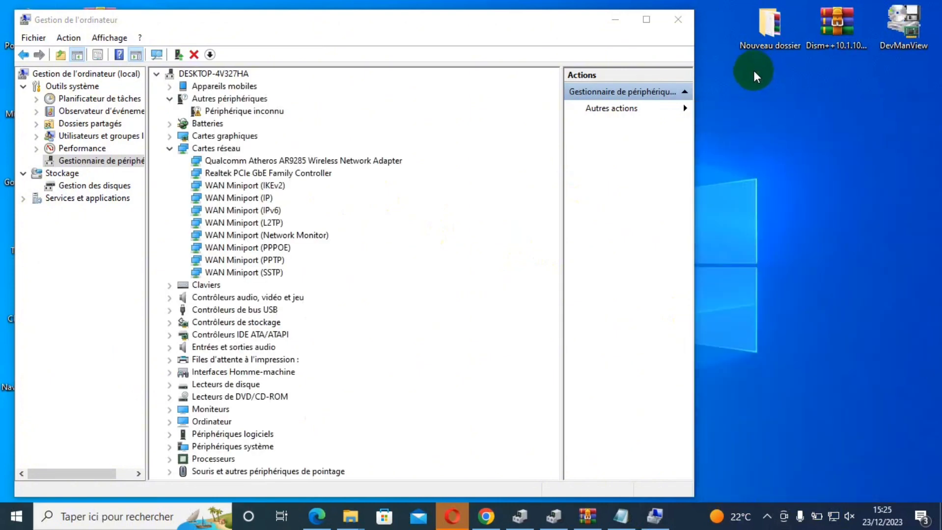